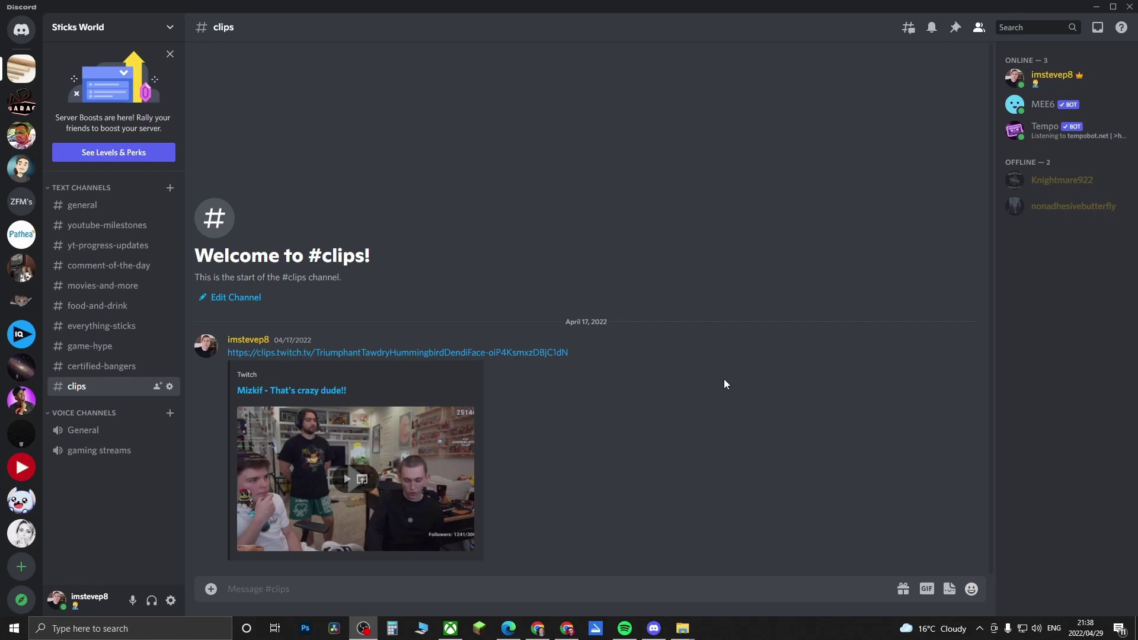
Bring up the slash command list in the clips channel's message box, look through MEE6's commands, and clear the message.
{"action": "left_click", "coordinate": [524, 594]}
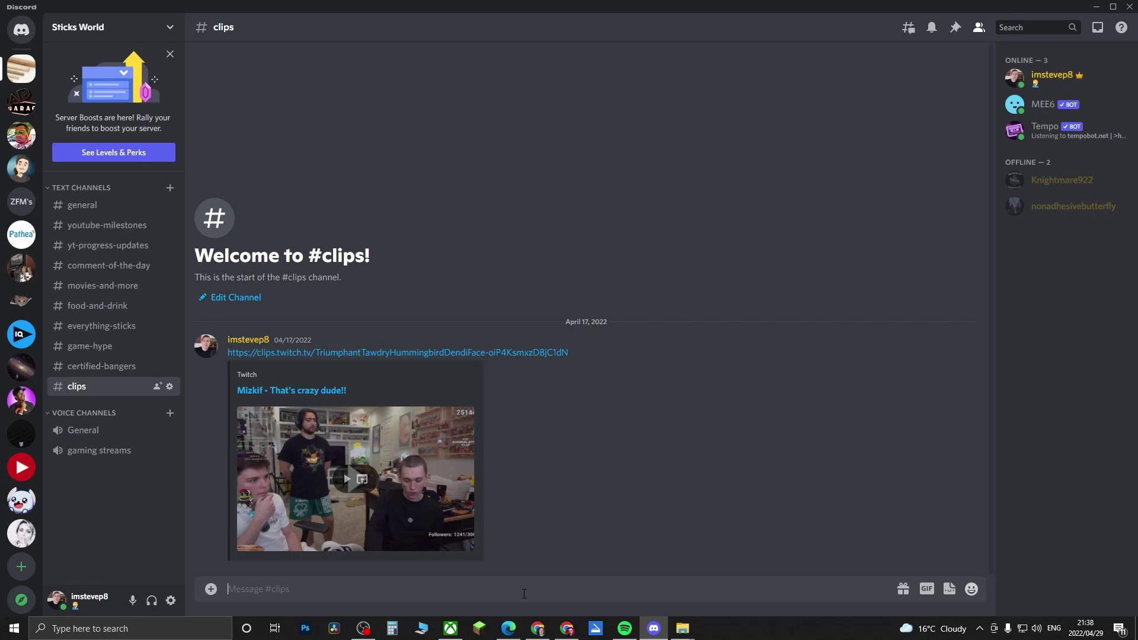
{"action": "type", "text": "/"}
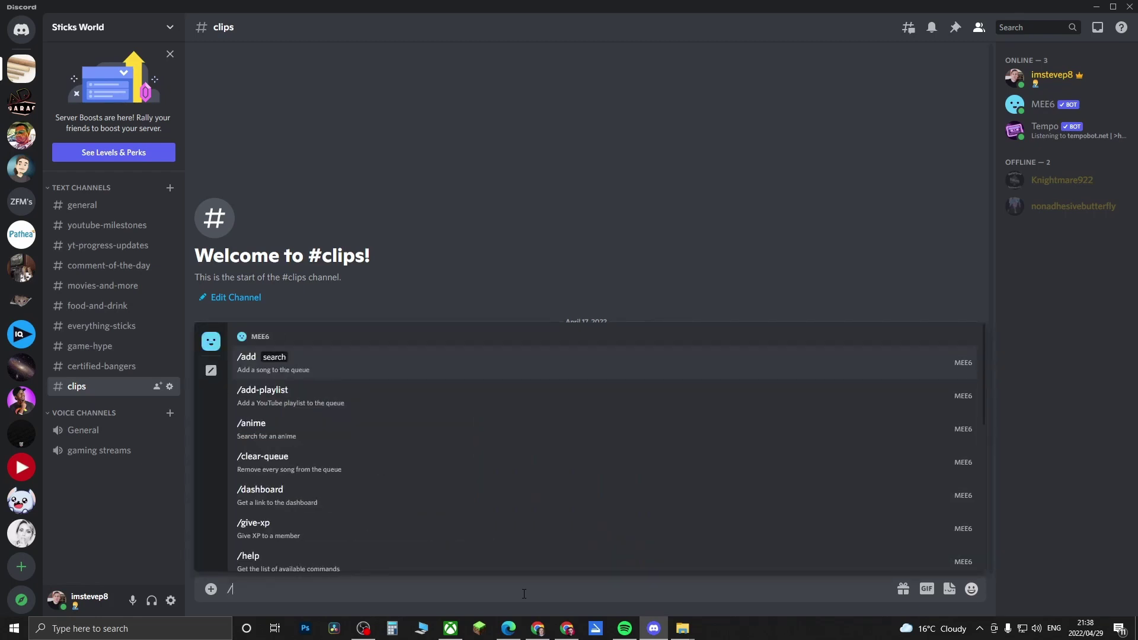
{"action": "scroll", "coordinate": [455, 485], "scroll_direction": "down", "scroll_amount": 5}
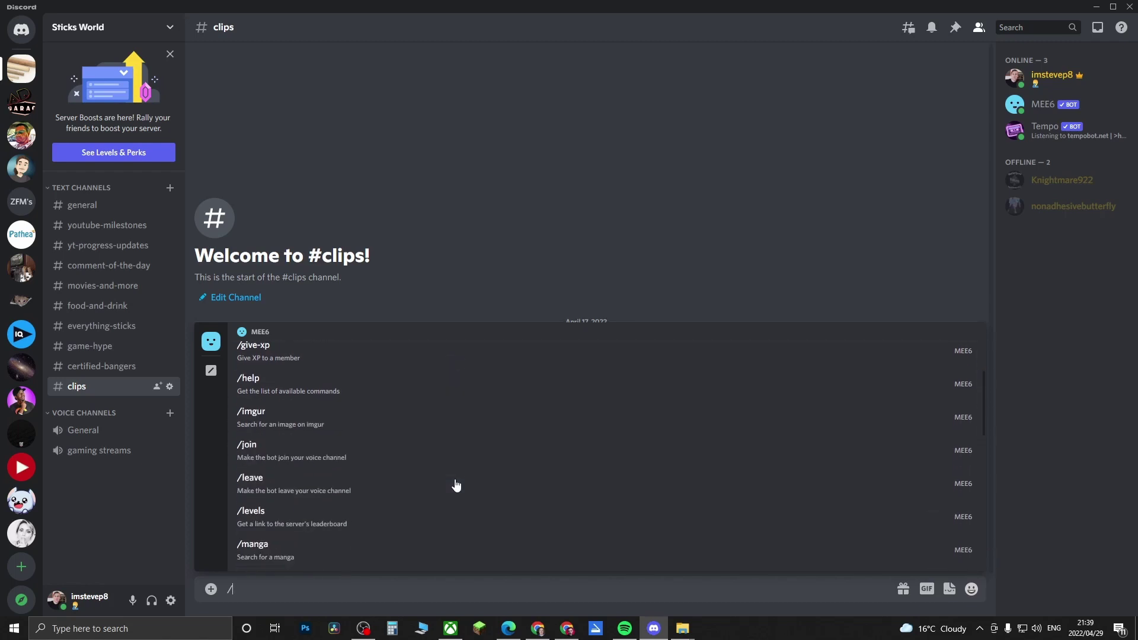
{"action": "scroll", "coordinate": [456, 484], "scroll_direction": "up", "scroll_amount": 5}
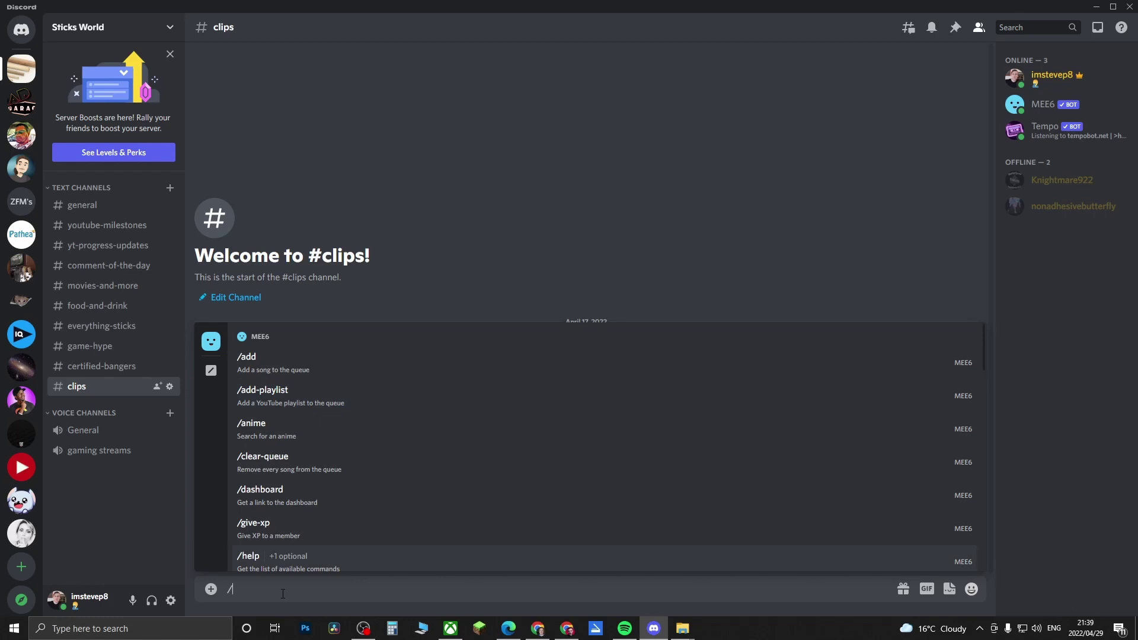
{"action": "key", "text": "BackSpace"}
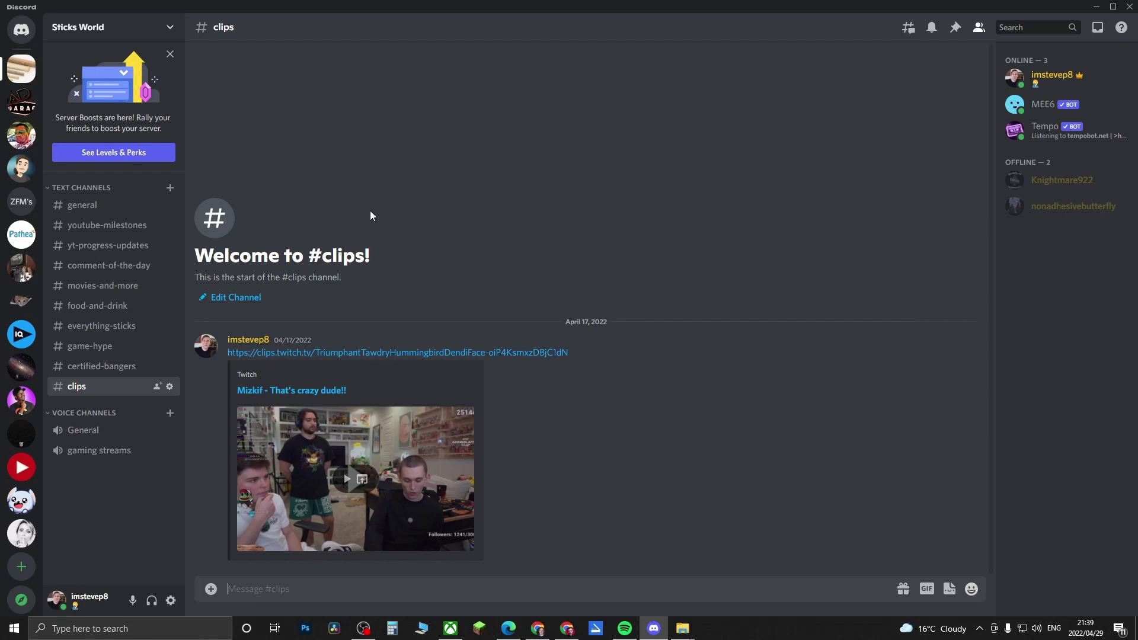
Open the management page of the MEE6 integration in the Sticks World server settings.
{"action": "left_click", "coordinate": [171, 30]}
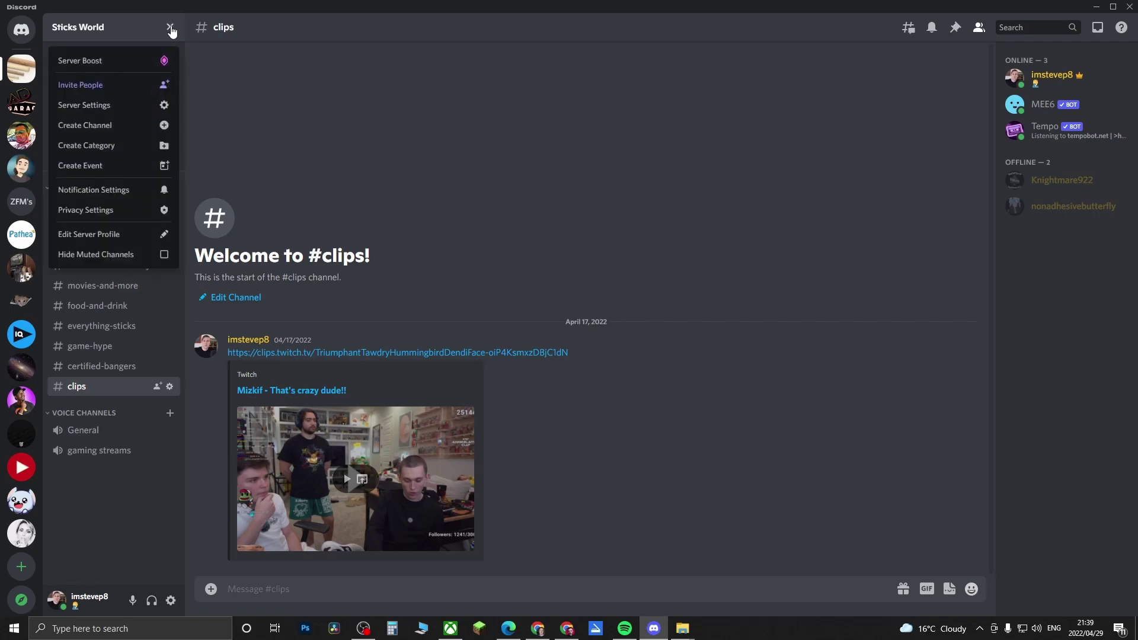
{"action": "left_click", "coordinate": [90, 105]}
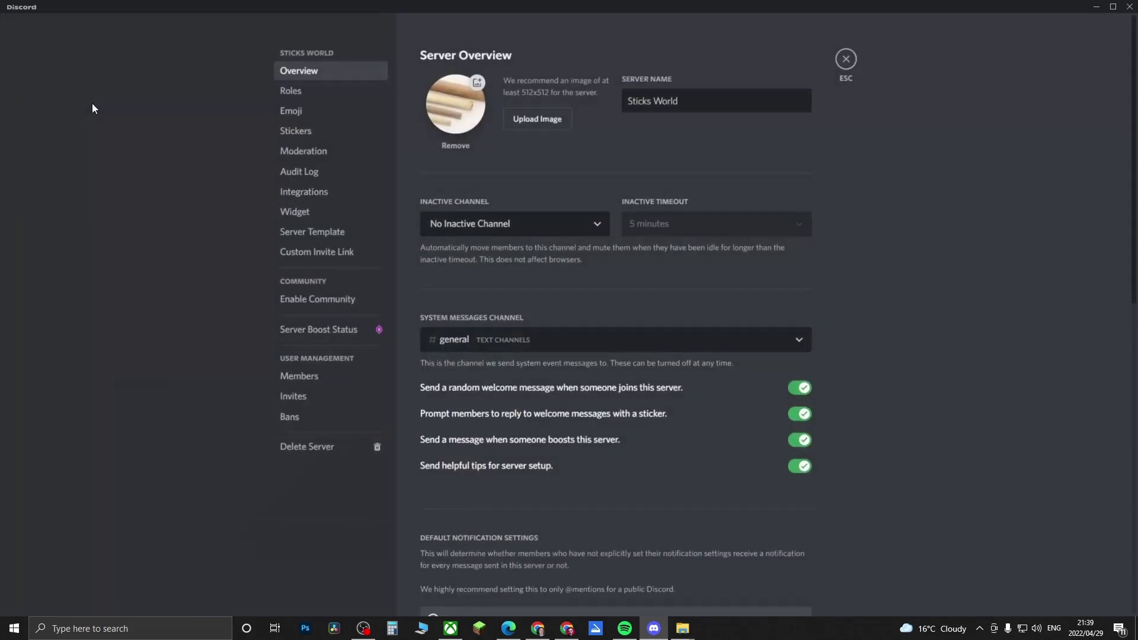
{"action": "left_click", "coordinate": [319, 193]}
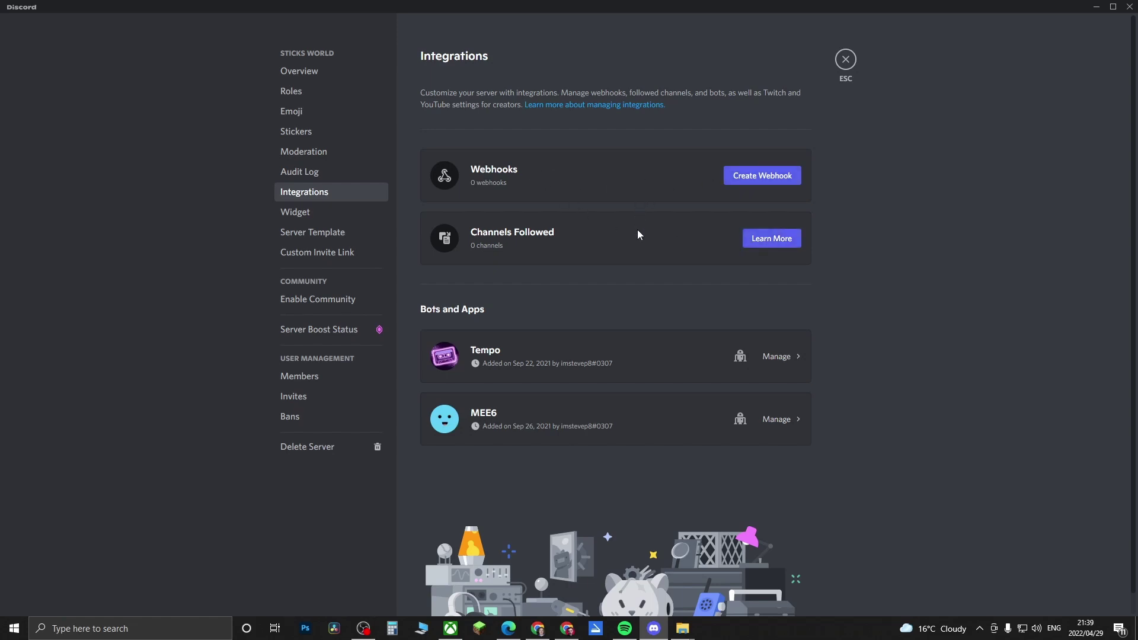
{"action": "left_click", "coordinate": [564, 421]}
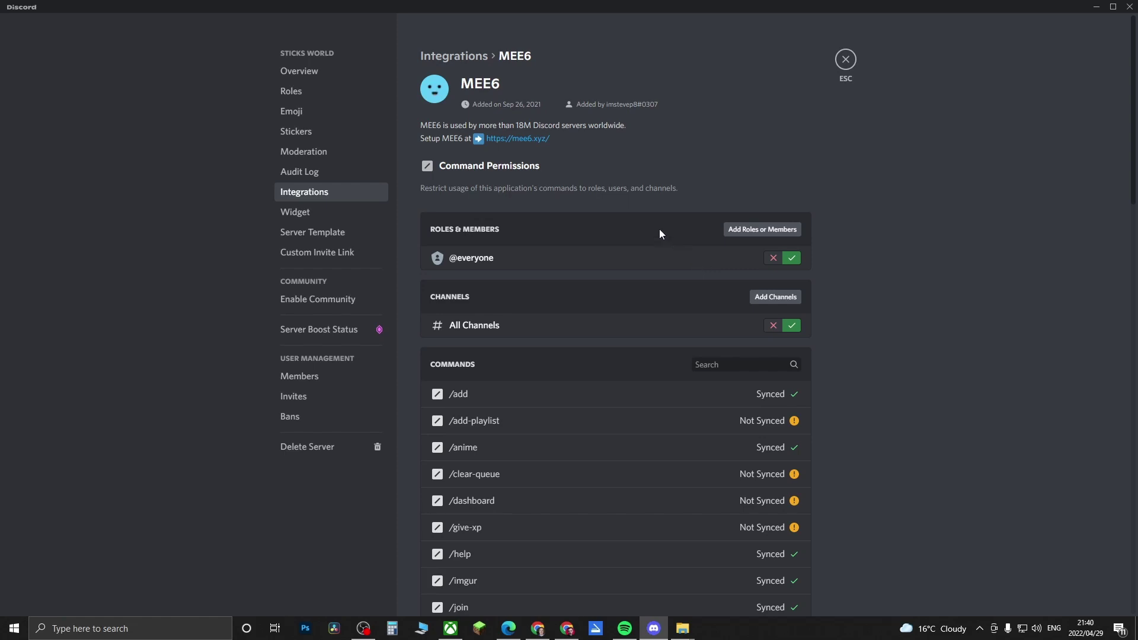
{"action": "left_click", "coordinate": [772, 258]}
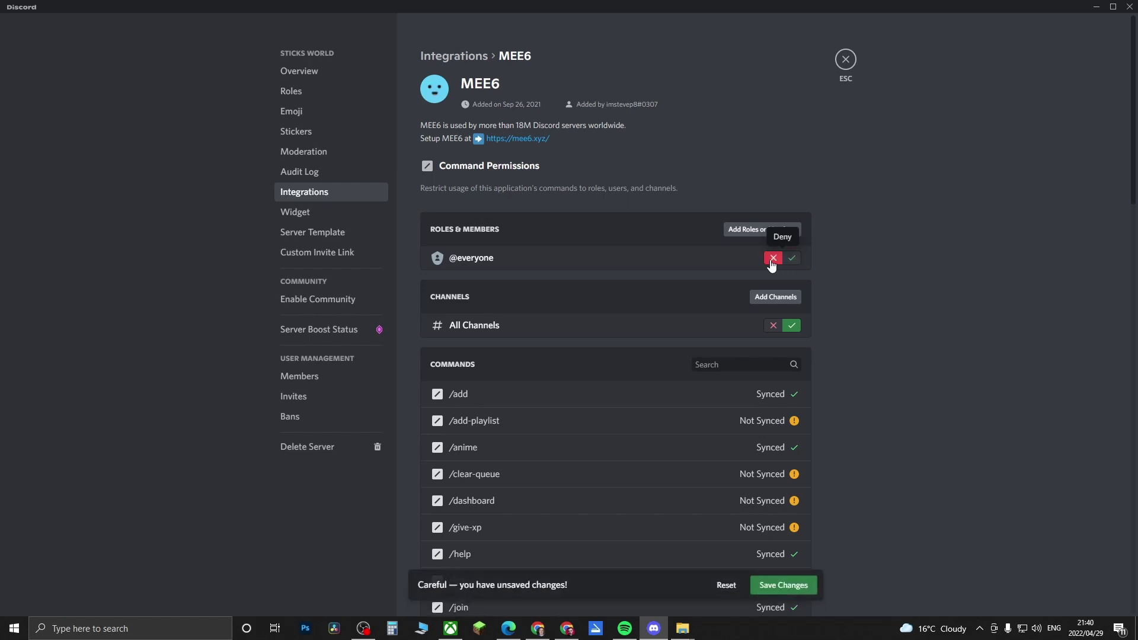
{"action": "left_click", "coordinate": [781, 579]}
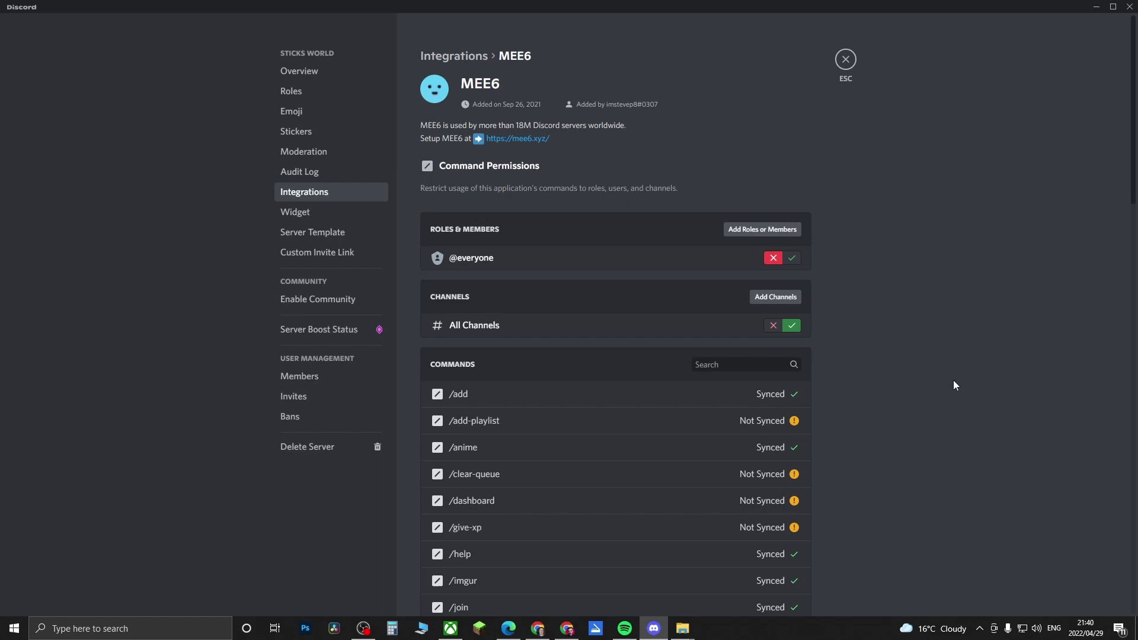
{"action": "left_click", "coordinate": [792, 258]}
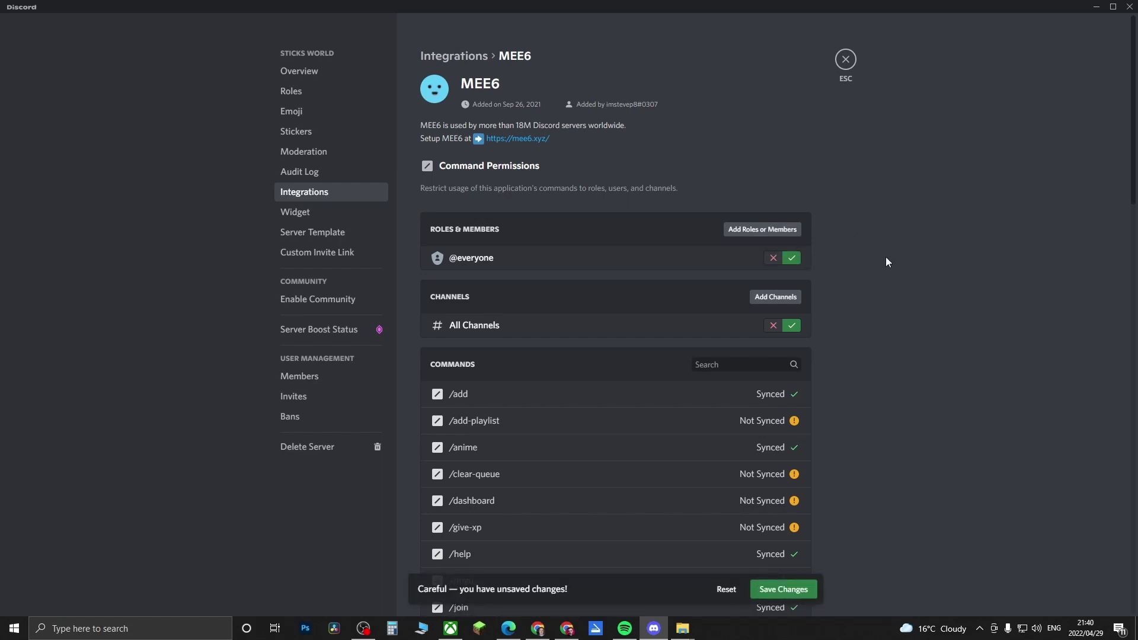
Add the first listed individual member to MEE6's roles and members permissions with access denied.
{"action": "left_click", "coordinate": [756, 235]}
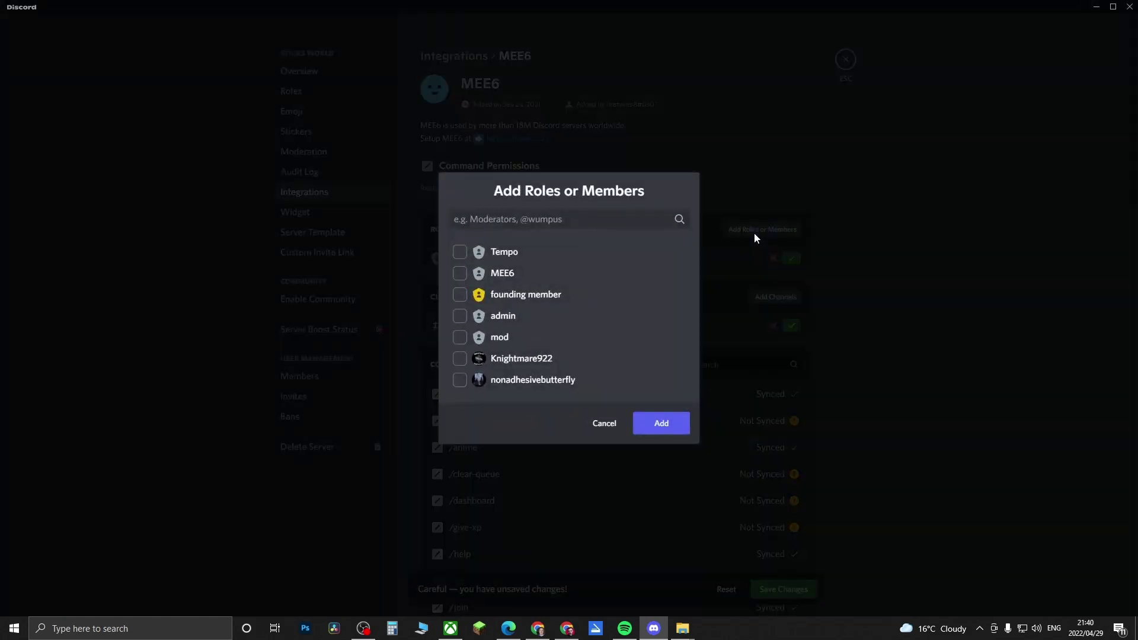
{"action": "left_click", "coordinate": [518, 357]}
{"action": "left_click", "coordinate": [674, 431]}
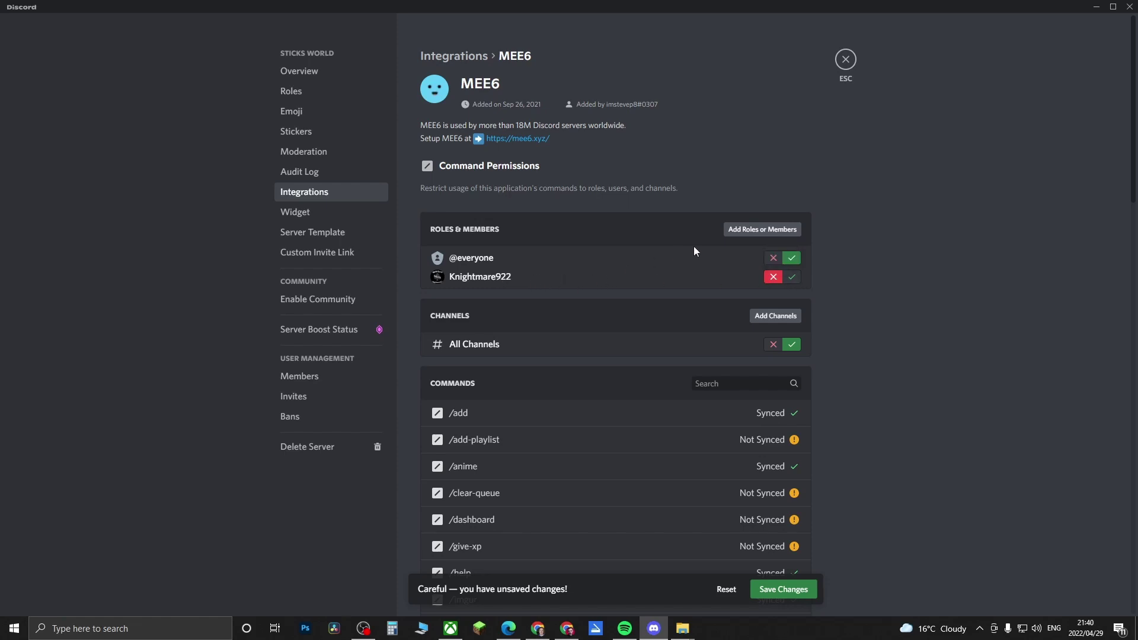
Add the remaining individual member to MEE6's roles and members permissions, allow that member, and save the changes.
{"action": "left_click", "coordinate": [733, 230]}
{"action": "left_click", "coordinate": [545, 368]}
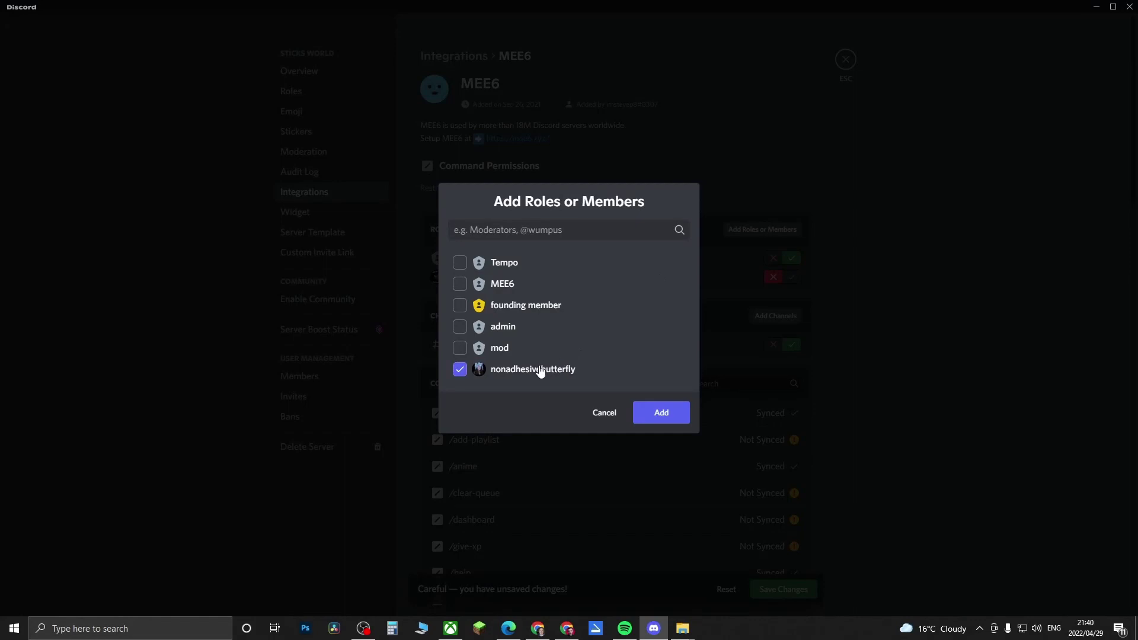
{"action": "left_click", "coordinate": [656, 412]}
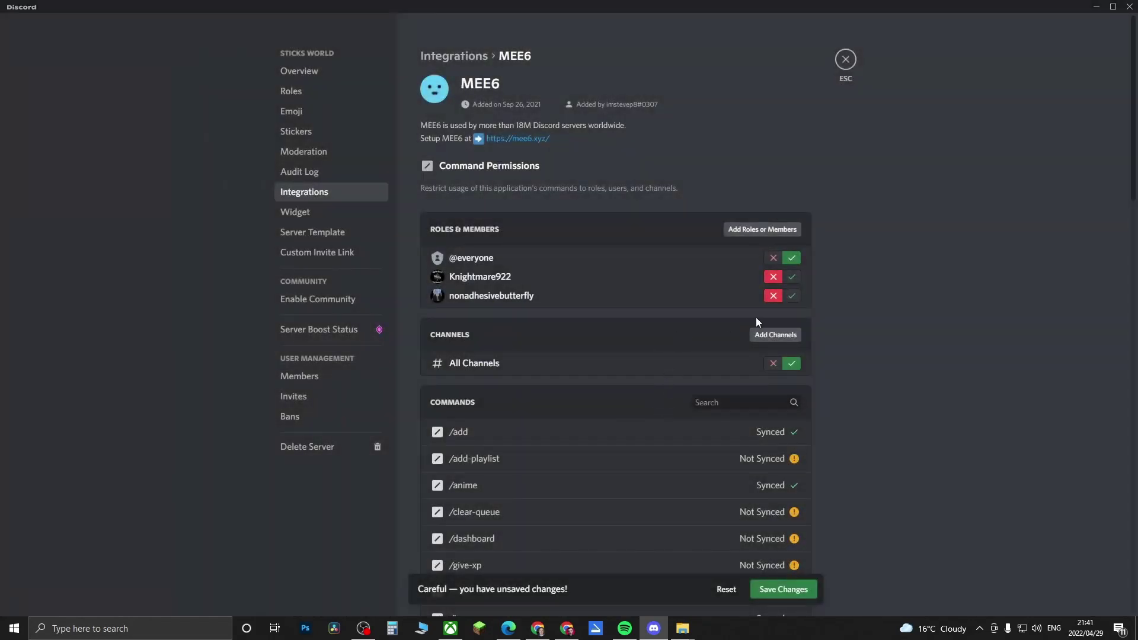
{"action": "left_click", "coordinate": [792, 297]}
{"action": "scroll", "coordinate": [867, 278], "scroll_direction": "down", "scroll_amount": 3}
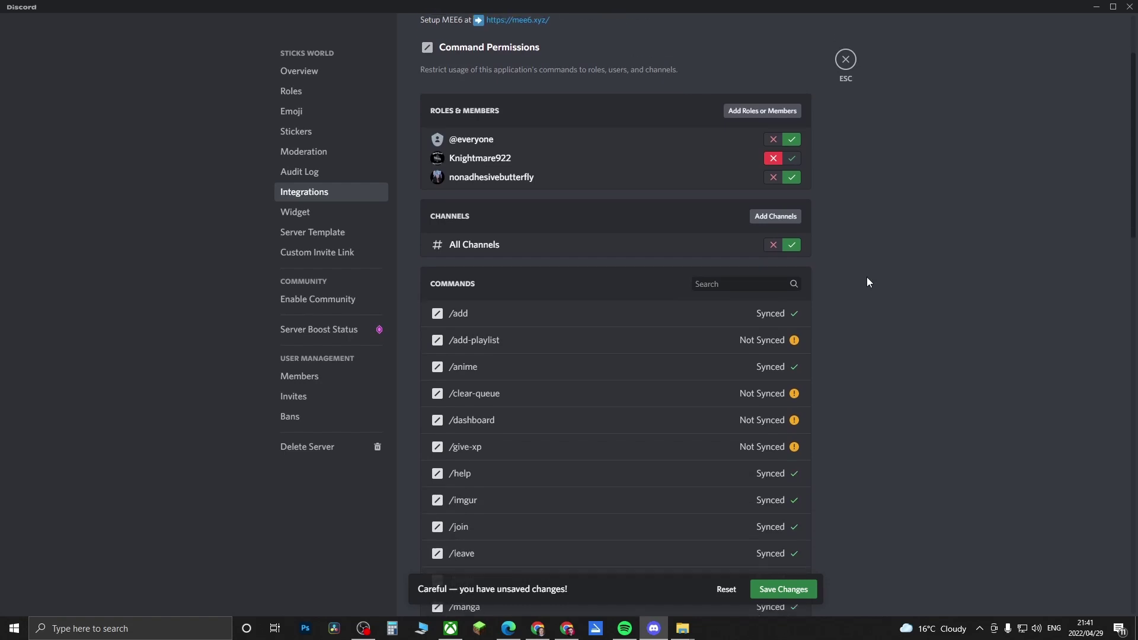
{"action": "scroll", "coordinate": [867, 277], "scroll_direction": "down", "scroll_amount": 2}
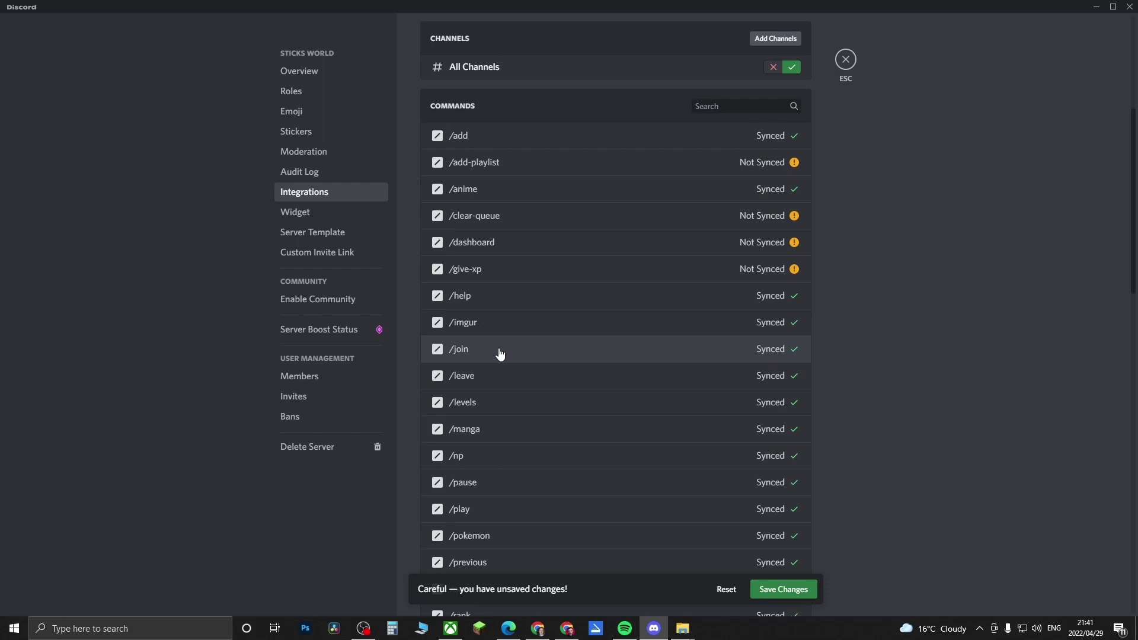
{"action": "key", "text": "Escape"}
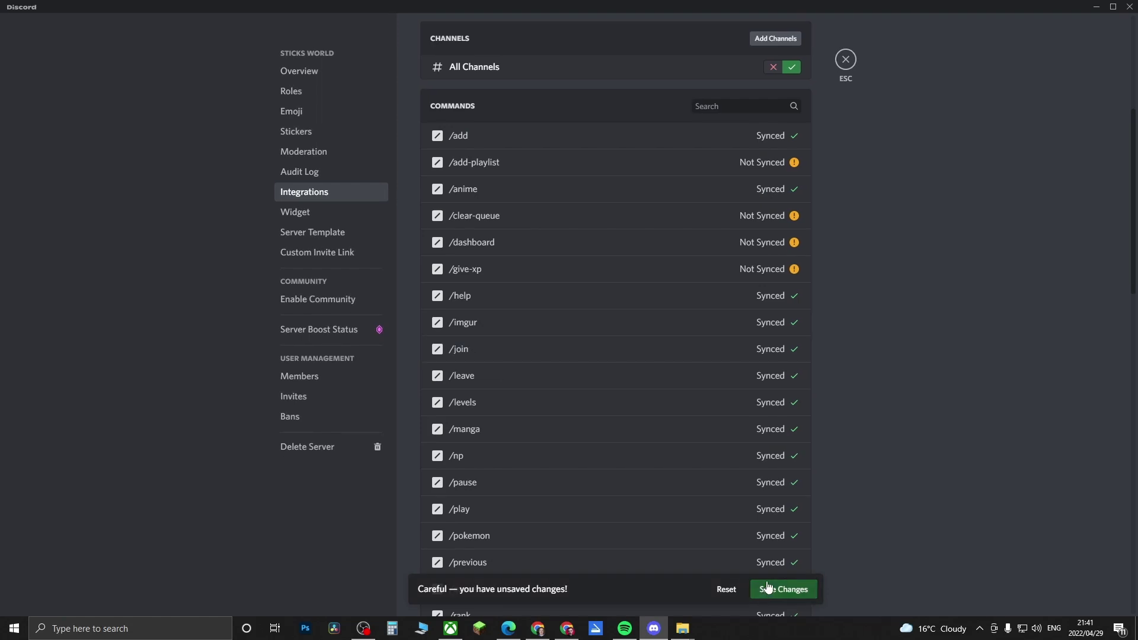
{"action": "left_click", "coordinate": [768, 586]}
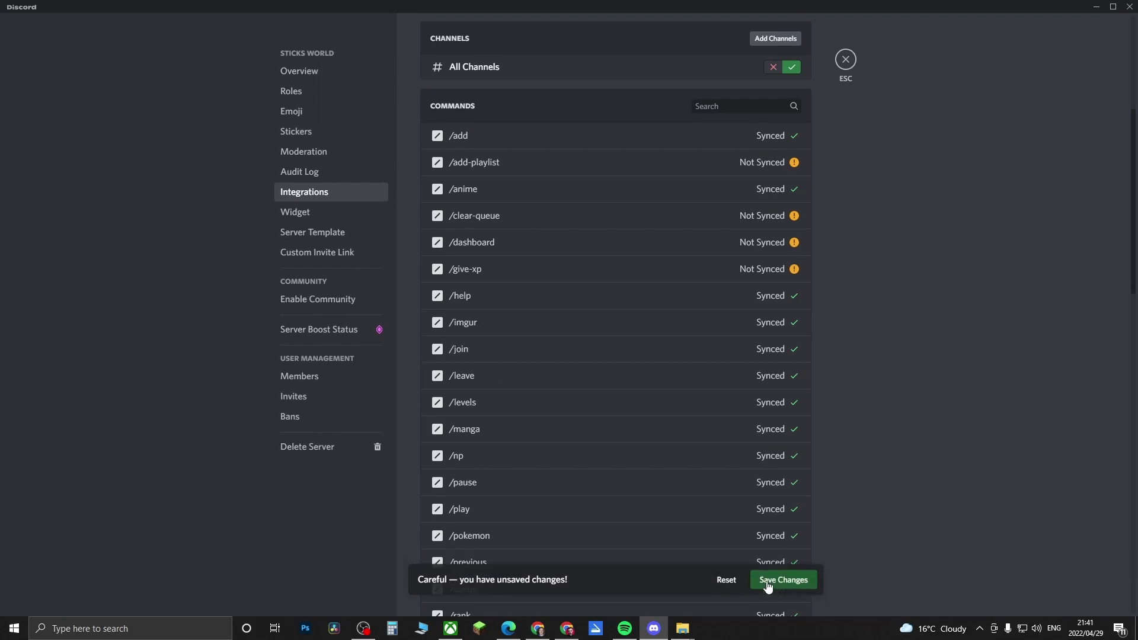
Open the /join command's permissions and allow both individually listed members to use it.
{"action": "left_click", "coordinate": [515, 354]}
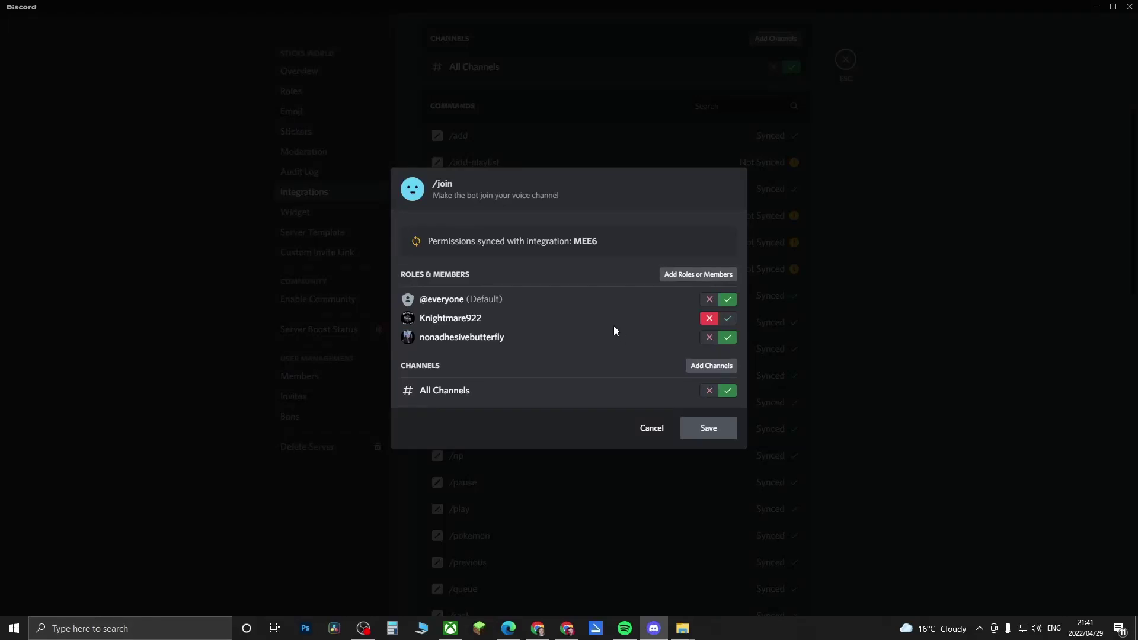
{"action": "mouse_move", "coordinate": [639, 328]}
{"action": "left_click", "coordinate": [728, 319]}
{"action": "left_click", "coordinate": [709, 337]}
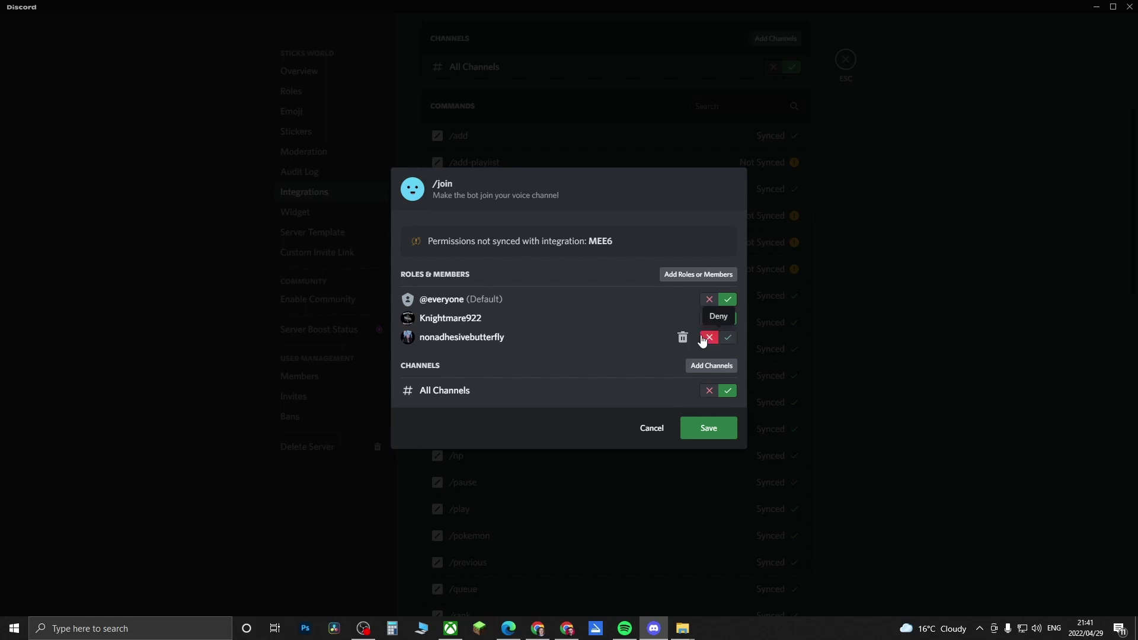
{"action": "left_click", "coordinate": [670, 275]}
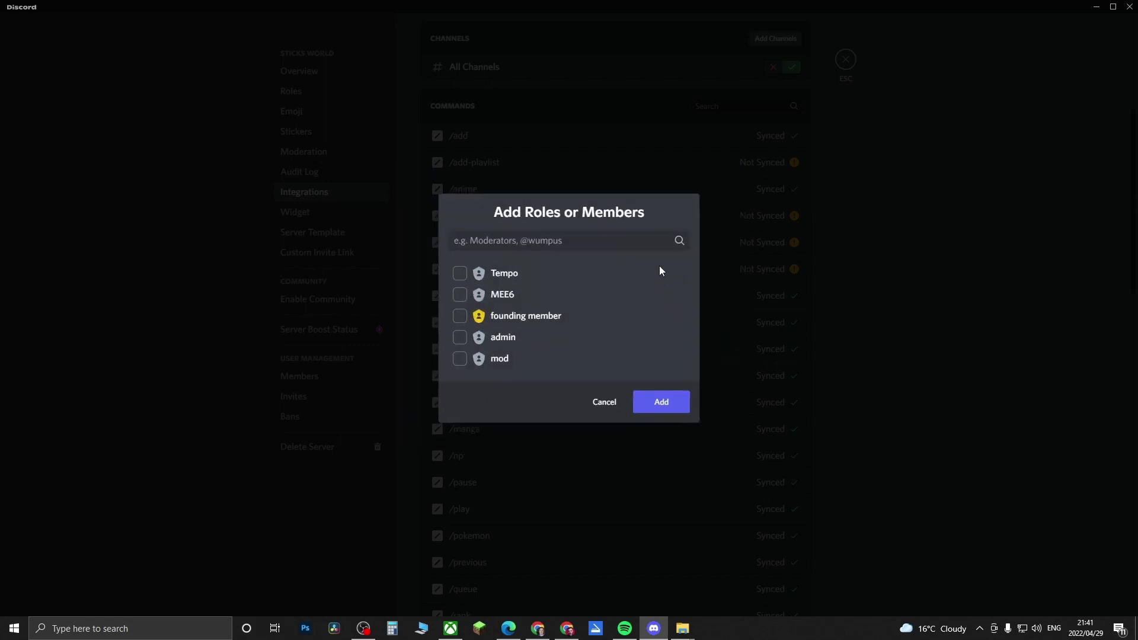
{"action": "left_click", "coordinate": [605, 401]}
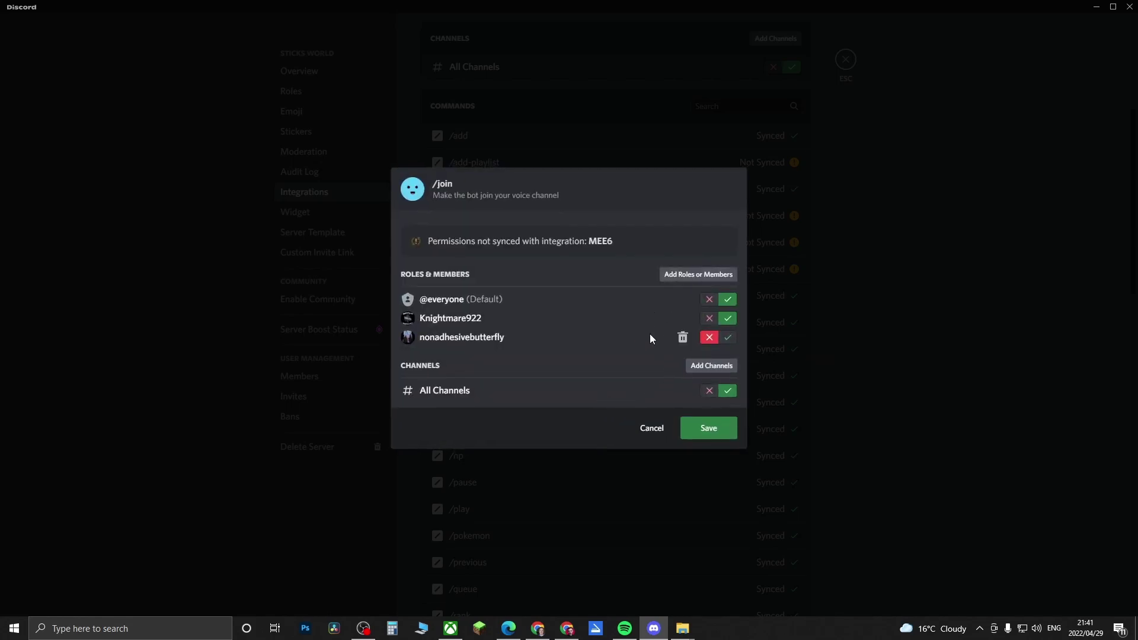
{"action": "left_click", "coordinate": [728, 338]}
Add the game-hype channel to the /join command's channel permissions, set it to allowed, and save.
{"action": "left_click", "coordinate": [710, 366]}
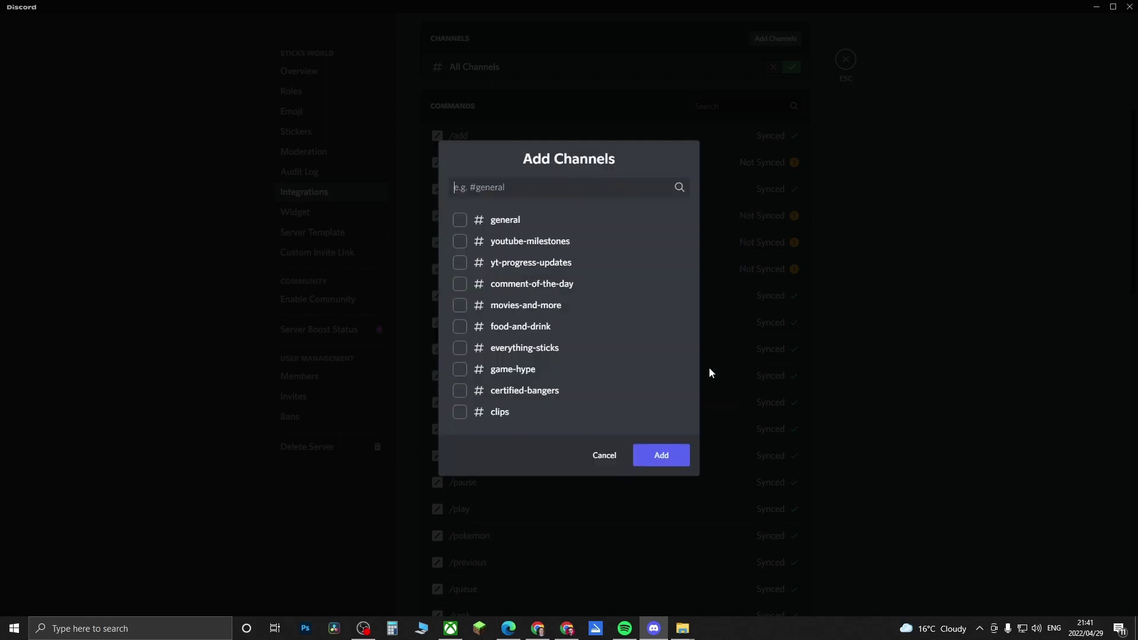
{"action": "left_click", "coordinate": [472, 372]}
{"action": "left_click", "coordinate": [666, 457]}
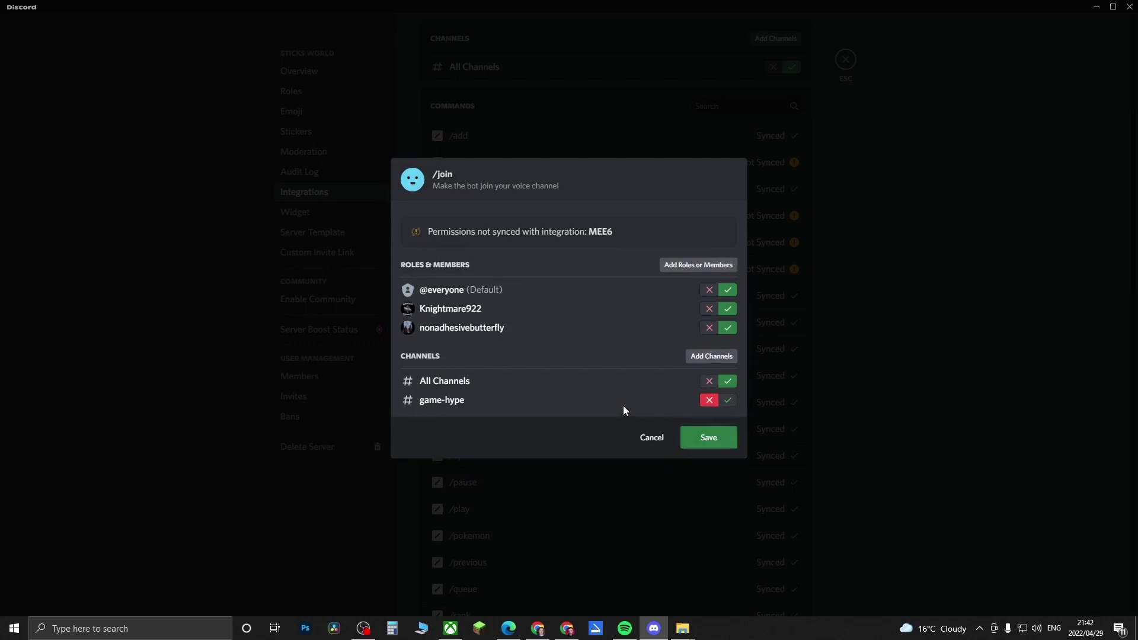
{"action": "left_click", "coordinate": [729, 401]}
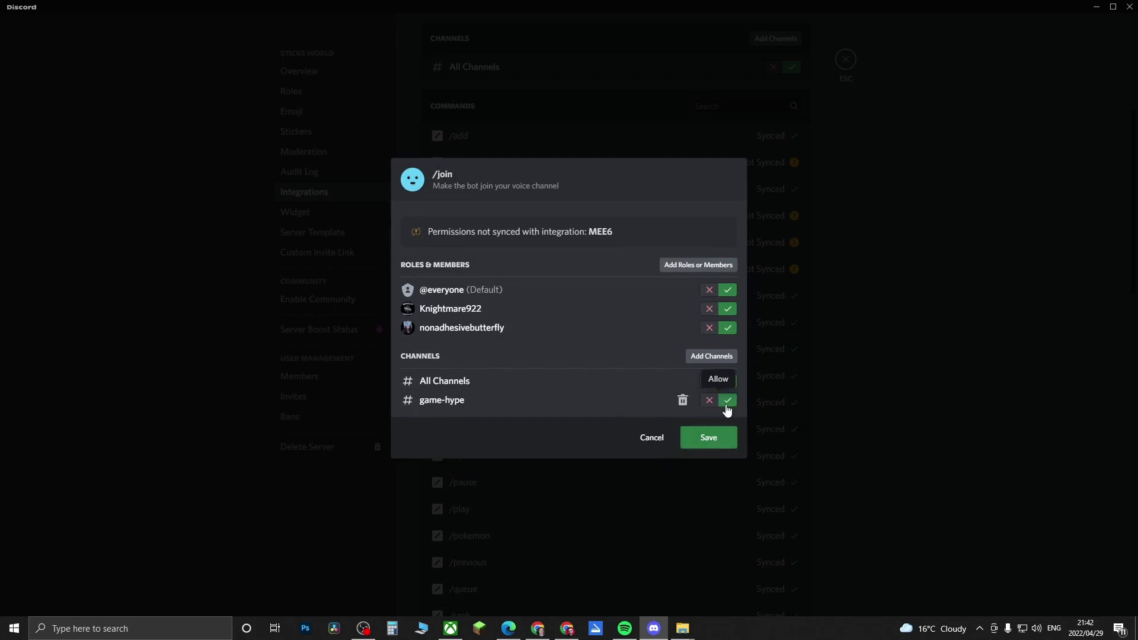
{"action": "left_click", "coordinate": [703, 435]}
Examine the rest of MEE6's command list, its granted and denied bot permissions, webhooks, and the option to remove the integration.
{"action": "scroll", "coordinate": [704, 437], "scroll_direction": "down", "scroll_amount": 10}
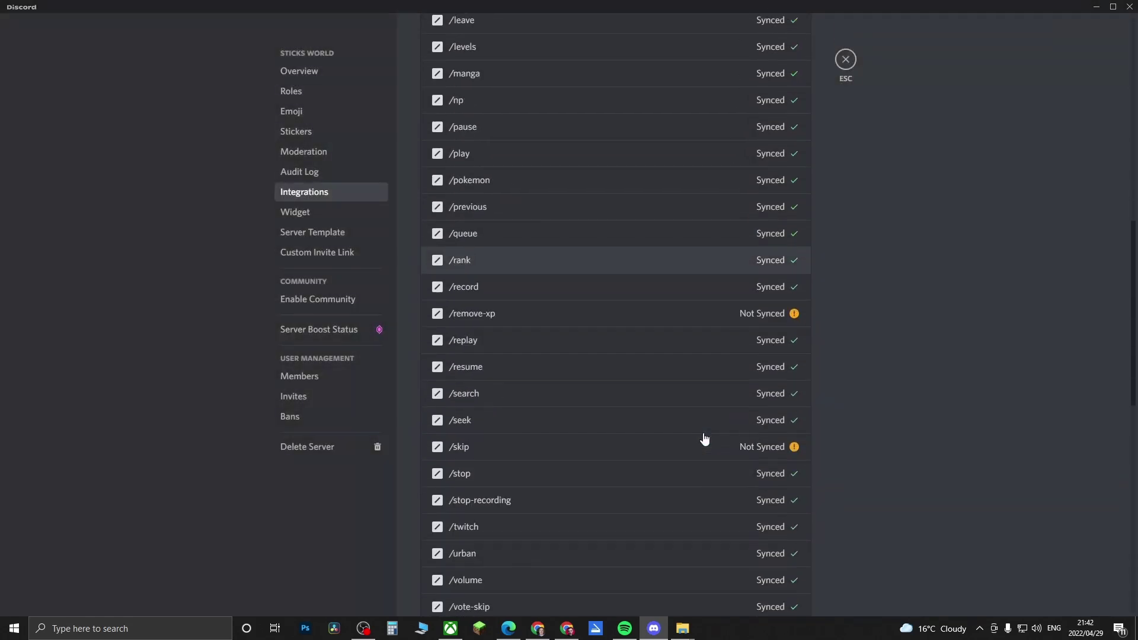
{"action": "scroll", "coordinate": [704, 439], "scroll_direction": "up", "scroll_amount": 3}
{"action": "scroll", "coordinate": [704, 438], "scroll_direction": "down", "scroll_amount": 5}
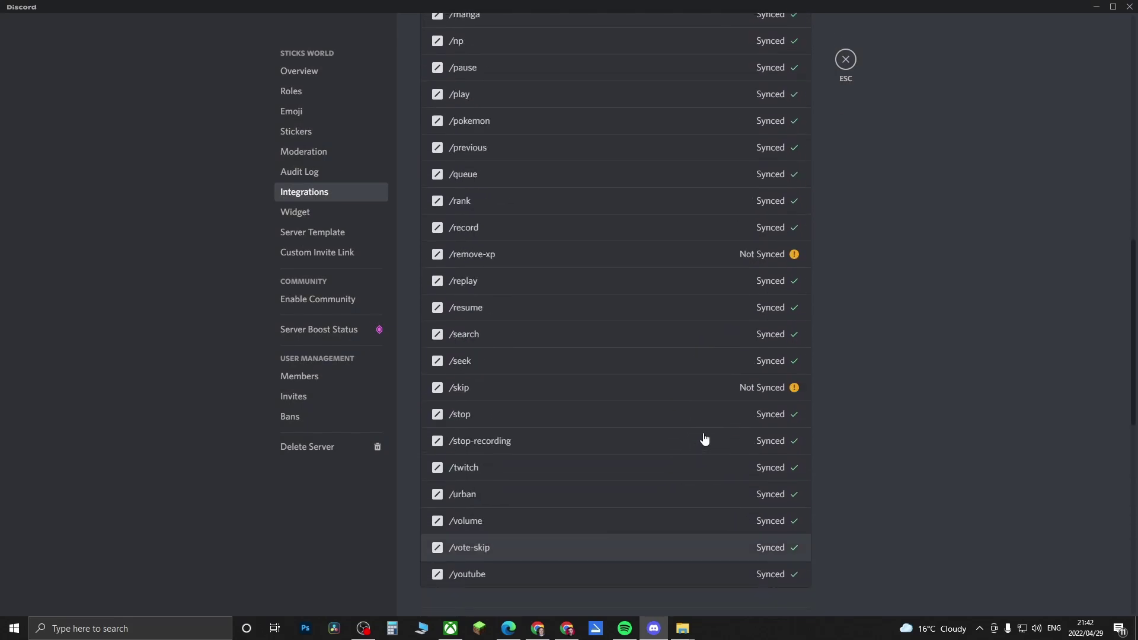
{"action": "scroll", "coordinate": [704, 438], "scroll_direction": "down", "scroll_amount": 3}
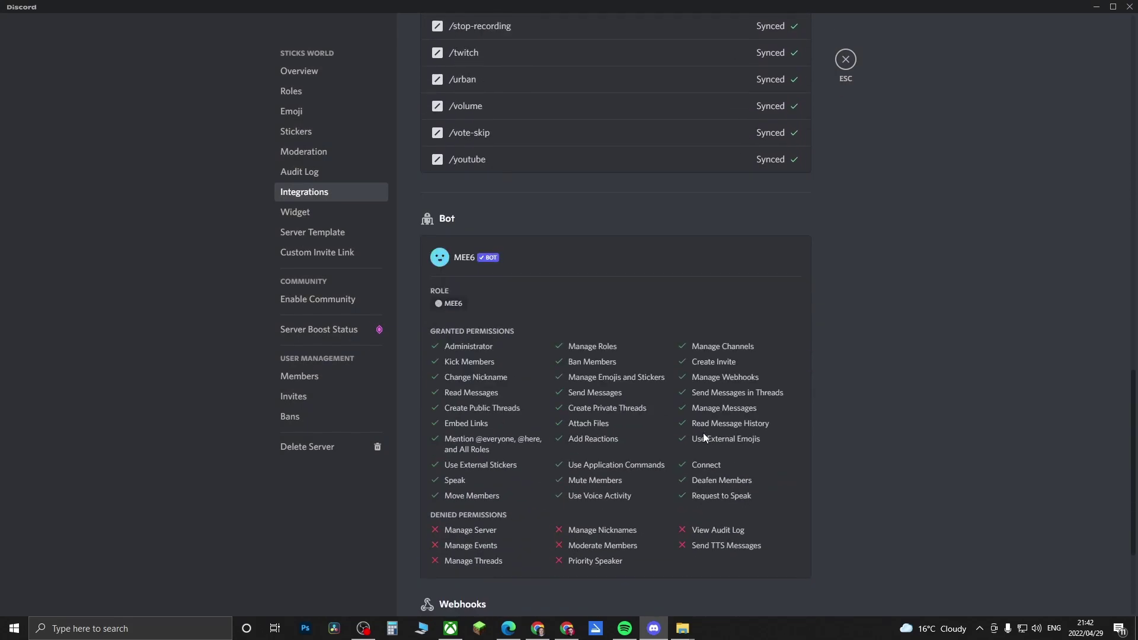
{"action": "scroll", "coordinate": [704, 437], "scroll_direction": "down", "scroll_amount": 3}
{"action": "scroll", "coordinate": [703, 415], "scroll_direction": "up", "scroll_amount": 2}
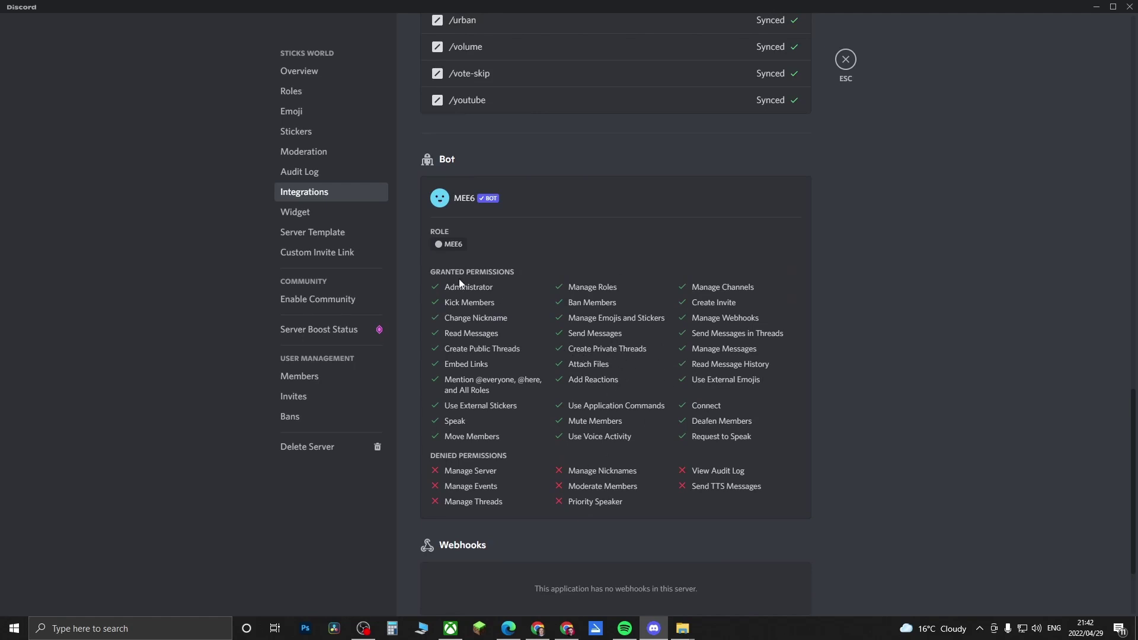
{"action": "scroll", "coordinate": [584, 339], "scroll_direction": "down", "scroll_amount": 2}
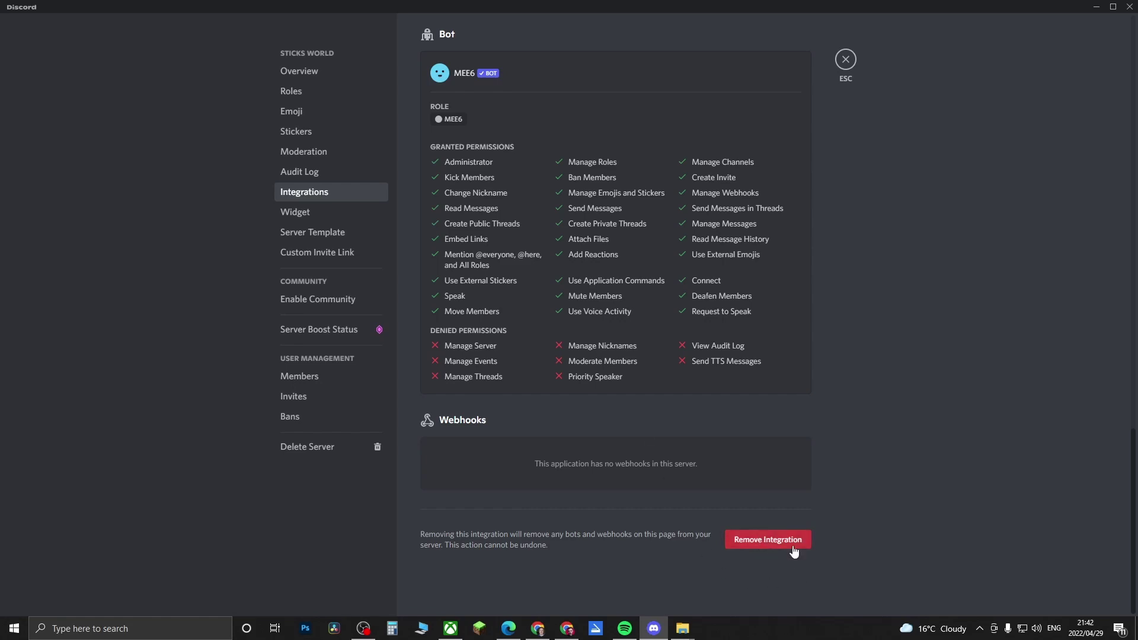
{"action": "scroll", "coordinate": [766, 540], "scroll_direction": "up", "scroll_amount": 15}
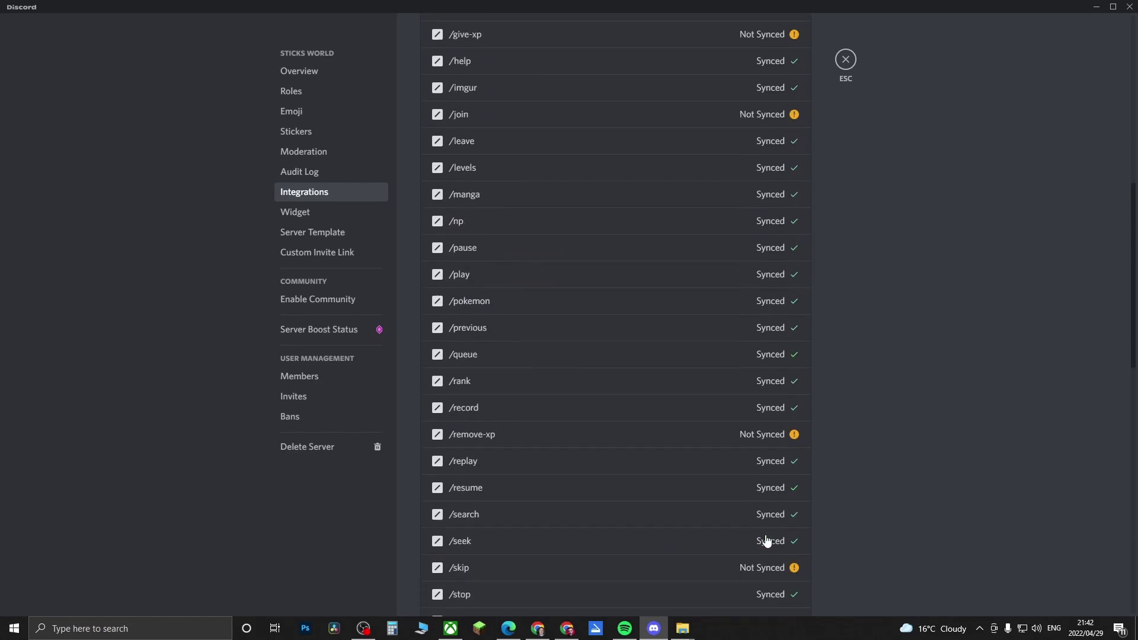